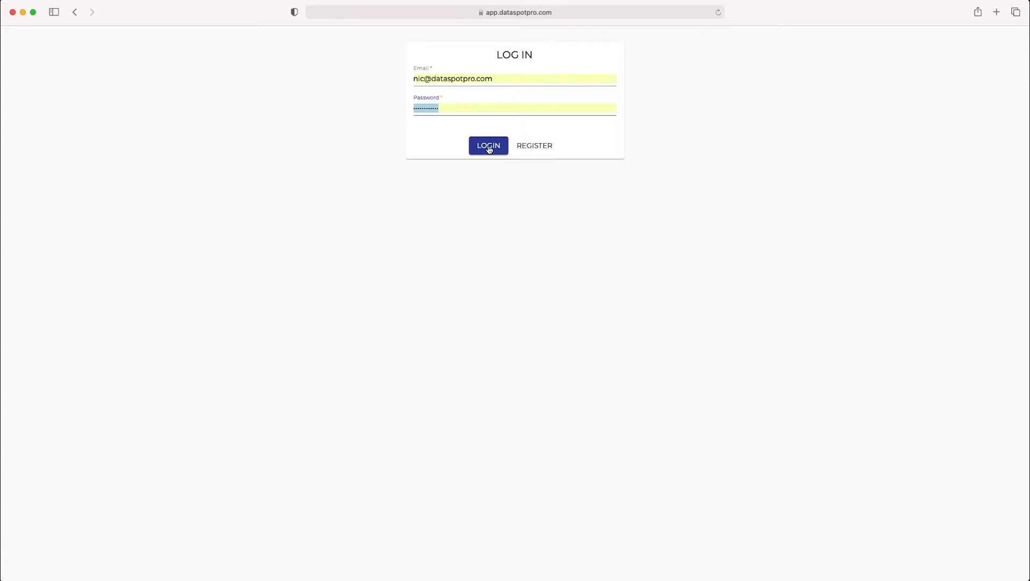
- Log in to Data Spot Pro and go through the accounts and databases pages to the report templates
{"action": "left_click", "coordinate": [489, 148]}
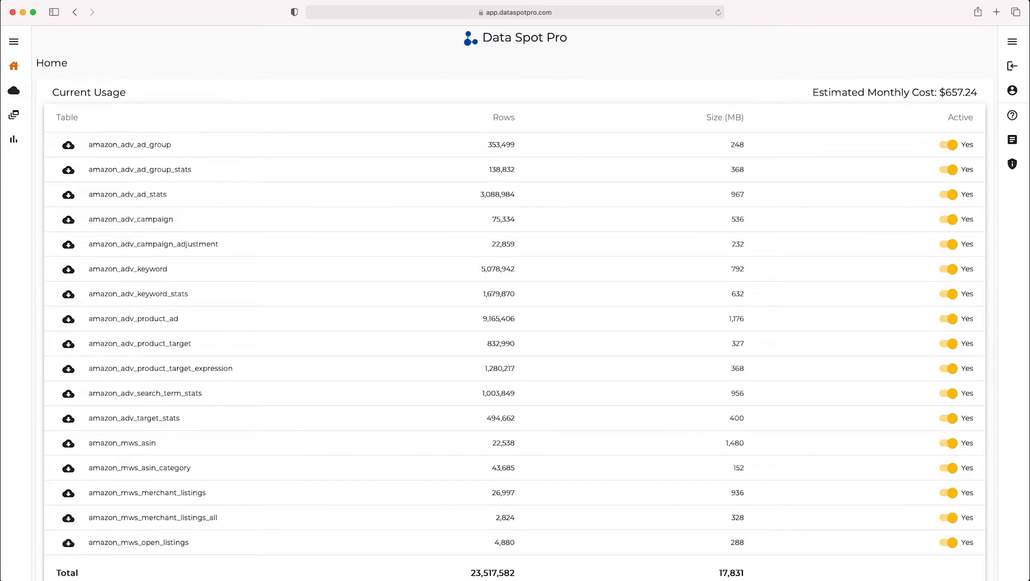
{"action": "left_click", "coordinate": [14, 92]}
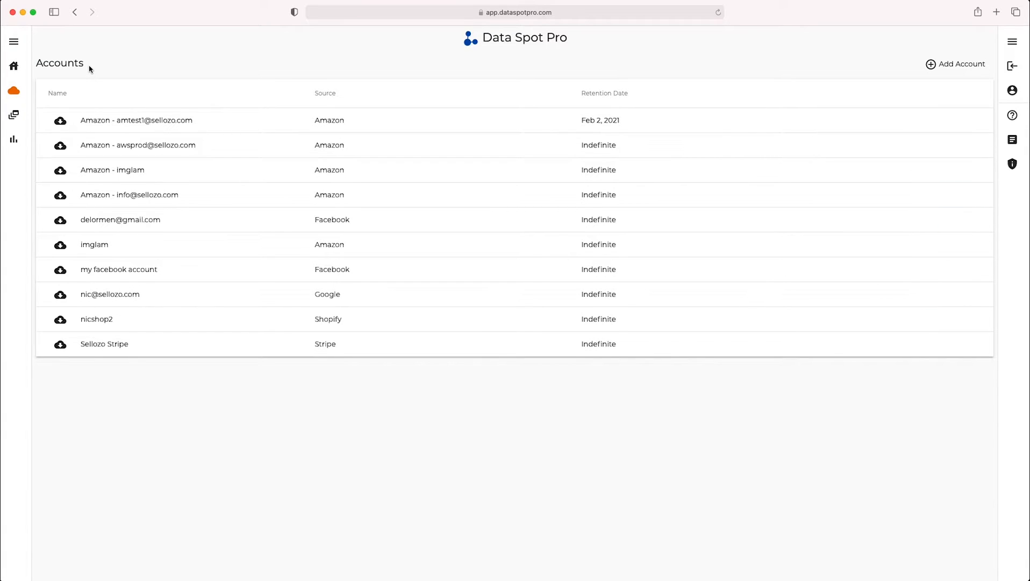
{"action": "left_click", "coordinate": [15, 116]}
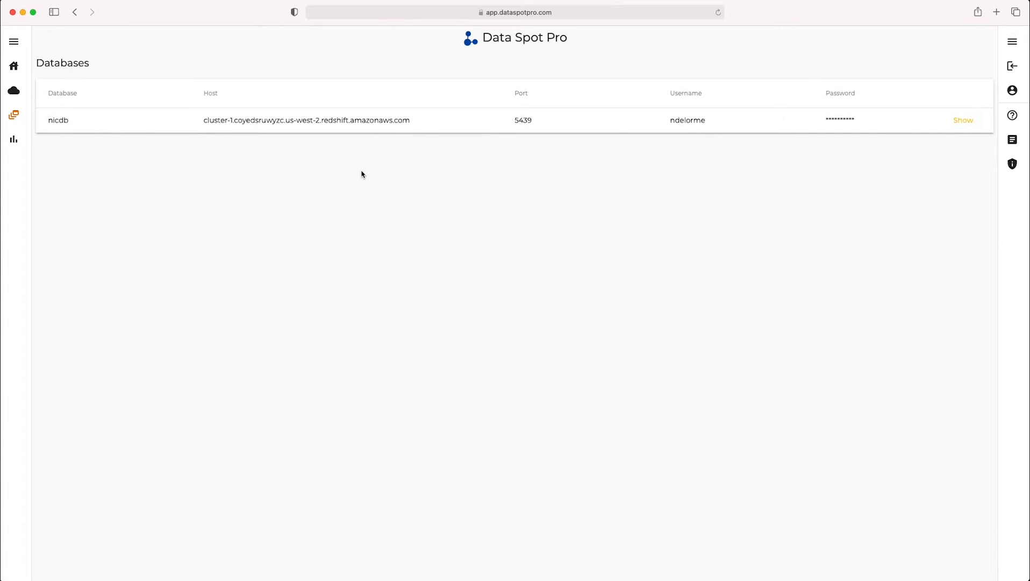
{"action": "left_click", "coordinate": [15, 142]}
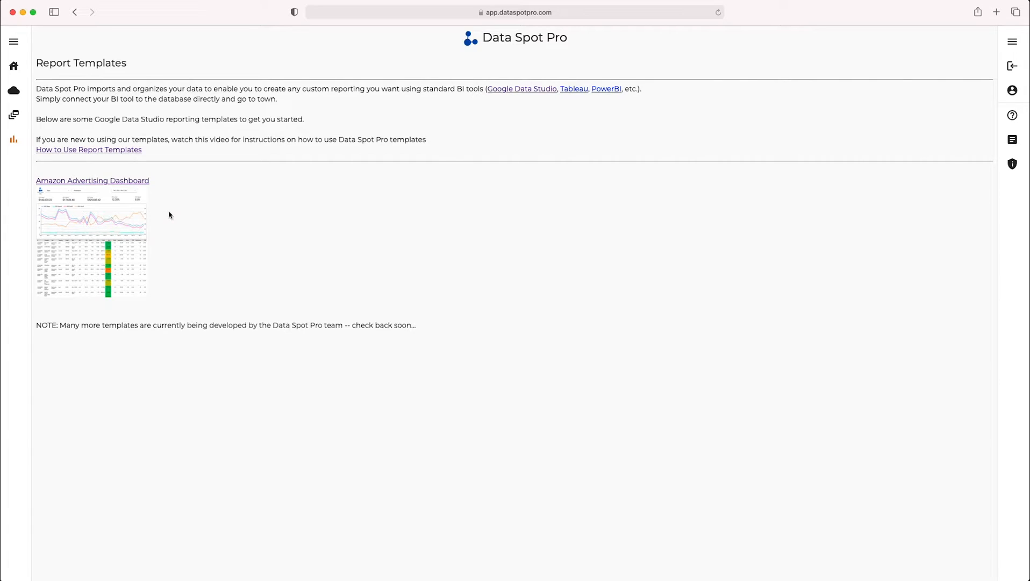
- Open the Amazon Advertising Dashboard template in Data Studio and copy the report, keeping the proposed new data source
{"action": "left_click", "coordinate": [82, 216]}
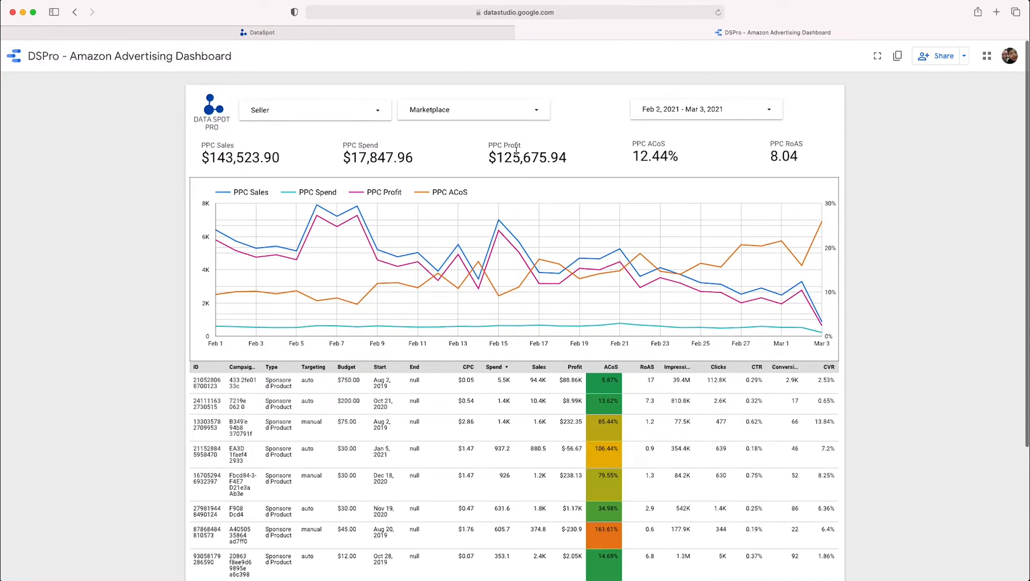
{"action": "scroll", "coordinate": [516, 152], "scroll_direction": "down", "scroll_amount": 1}
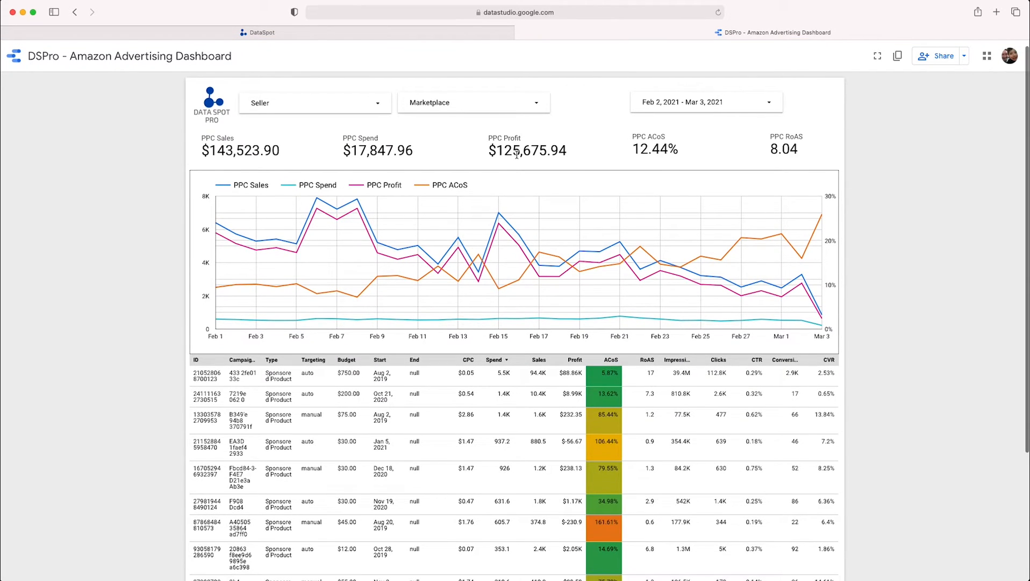
{"action": "left_click", "coordinate": [897, 57]}
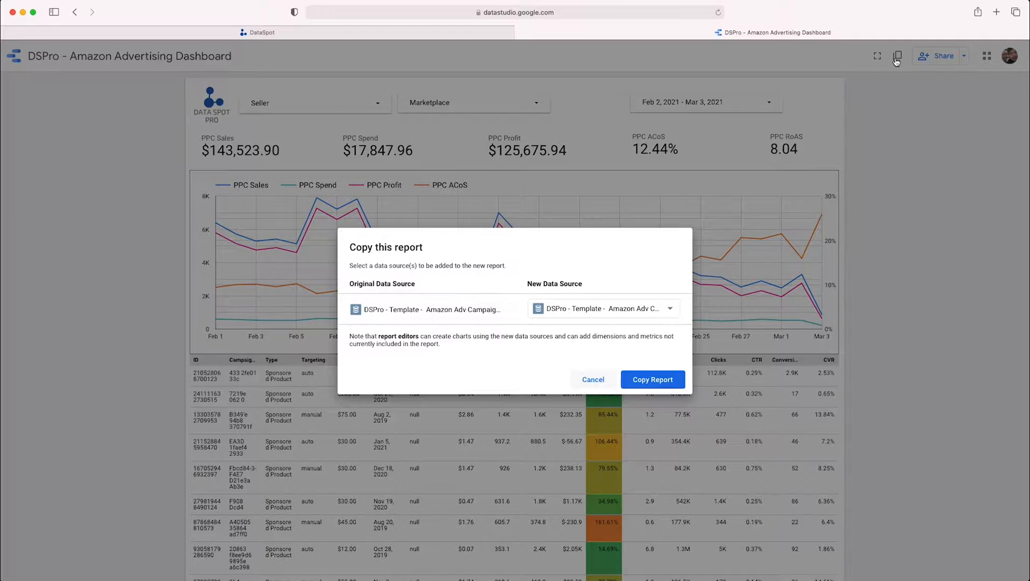
{"action": "left_click", "coordinate": [653, 380]}
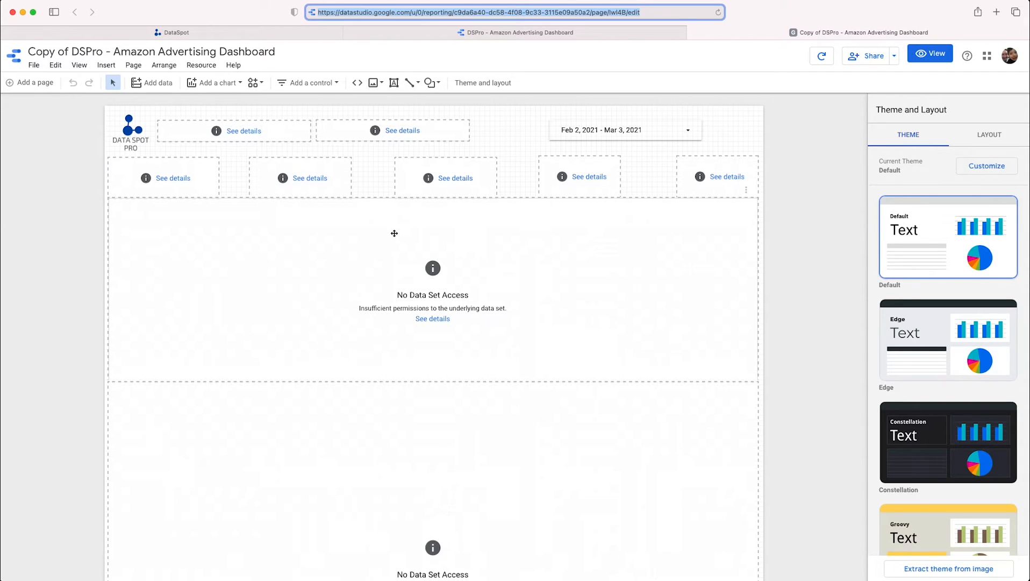
- Open the copied report's embedded DSPro template data source for editing and dismiss the error message
{"action": "left_click", "coordinate": [204, 66]}
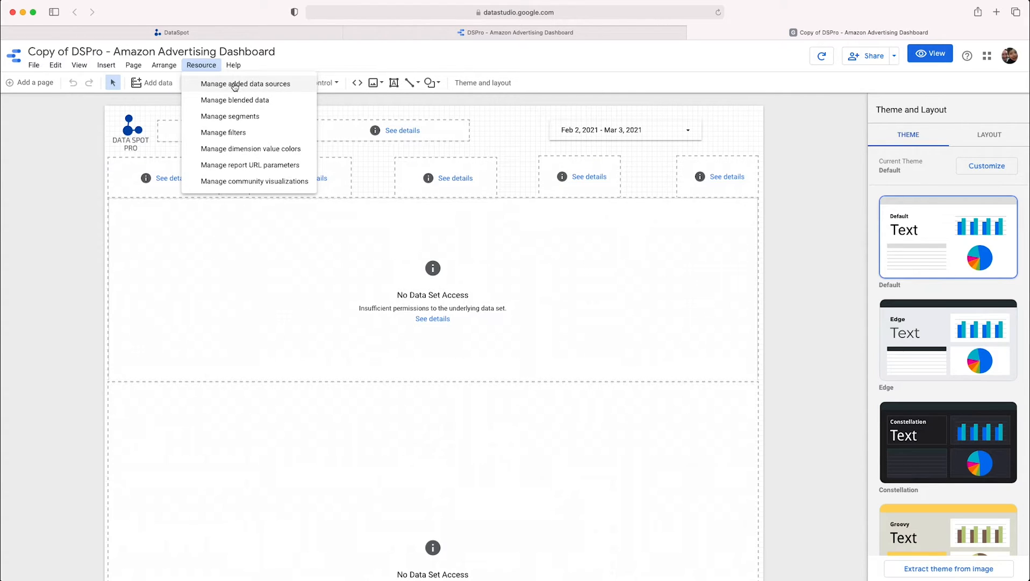
{"action": "left_click", "coordinate": [235, 84]}
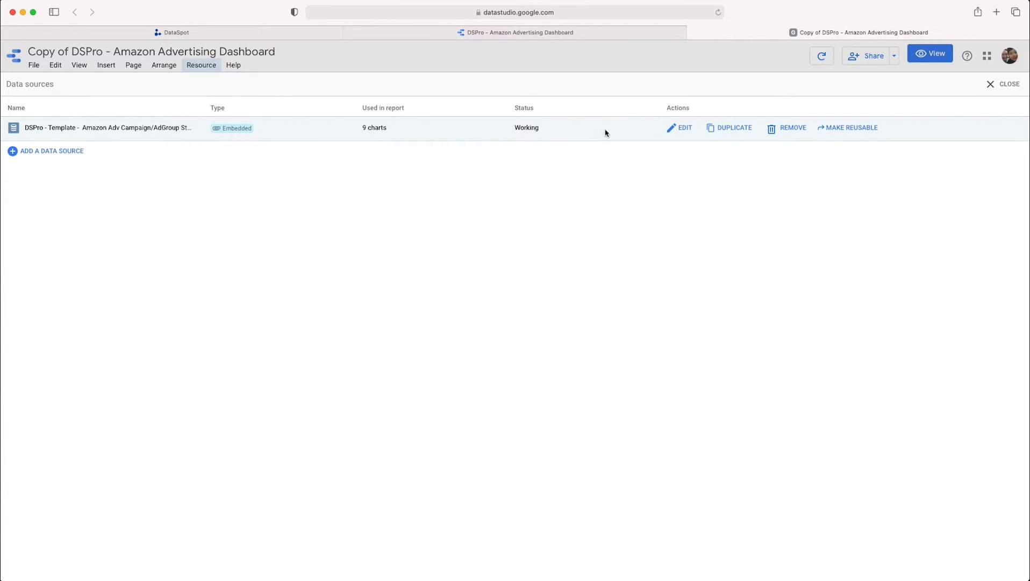
{"action": "left_click", "coordinate": [683, 130]}
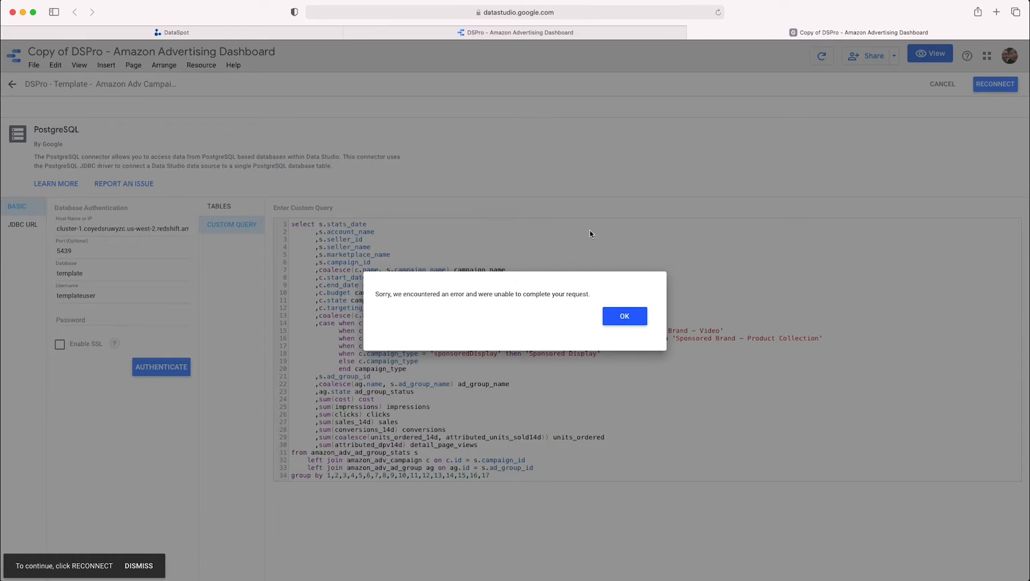
{"action": "left_click", "coordinate": [625, 316]}
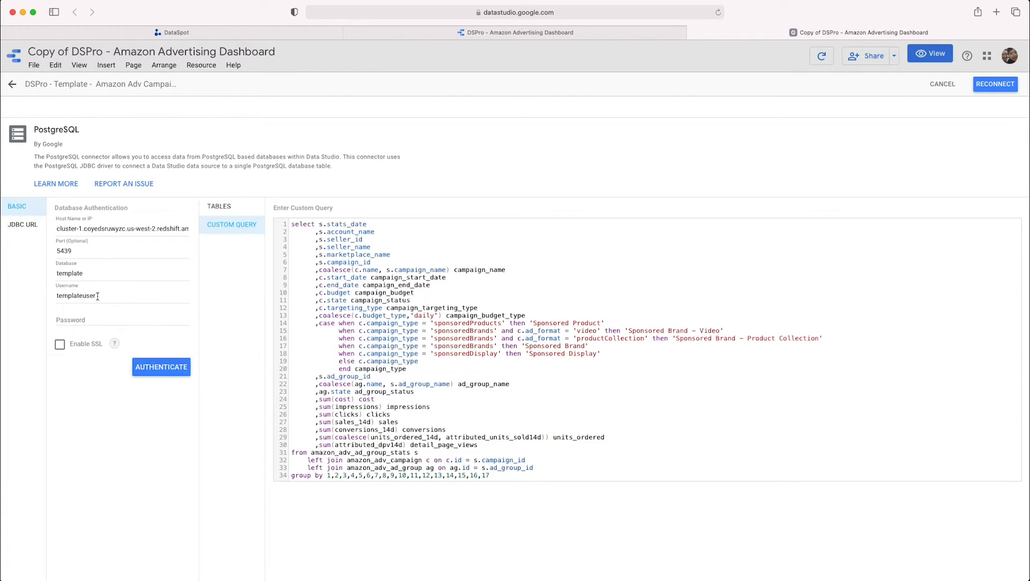
- Copy the host cluster-1.coyedsruwyzc.us-west-2.redshift.amazonaws.com from Data Spot Pro's database details into the Data Studio connection's host name
{"action": "left_click", "coordinate": [194, 33]}
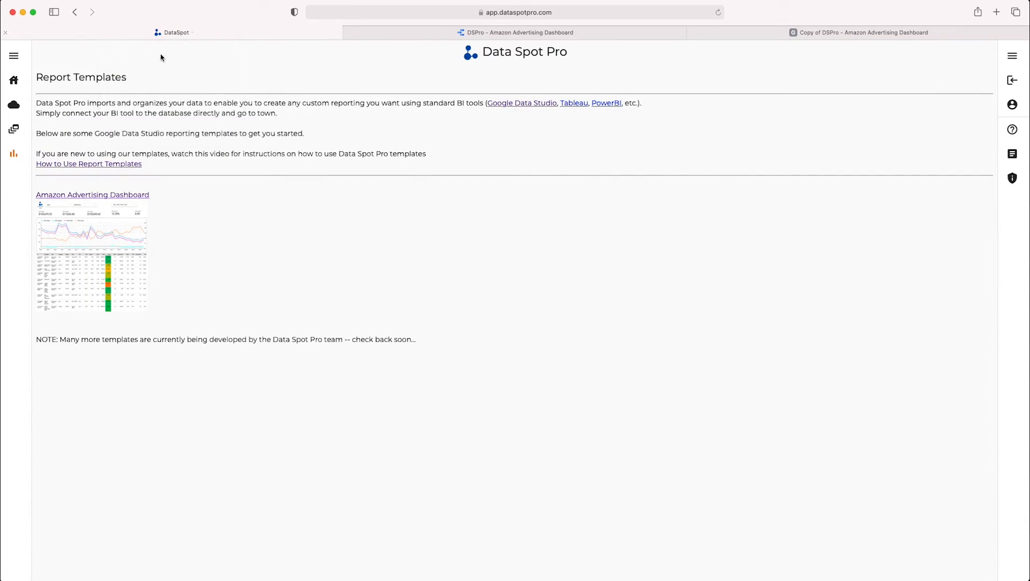
{"action": "left_click", "coordinate": [16, 134]}
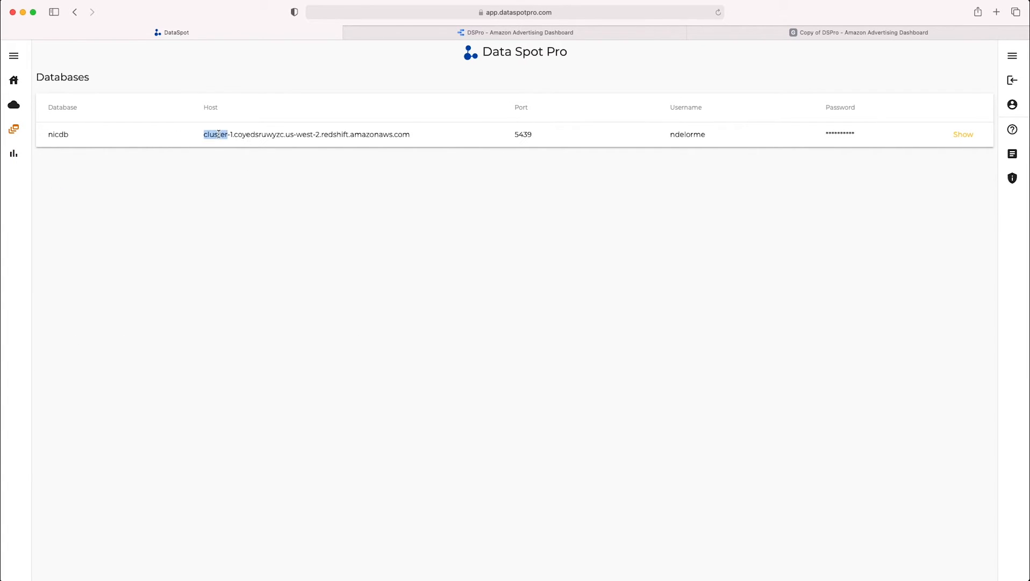
{"action": "triple_click", "coordinate": [219, 134]}
{"action": "left_click", "coordinate": [873, 34]}
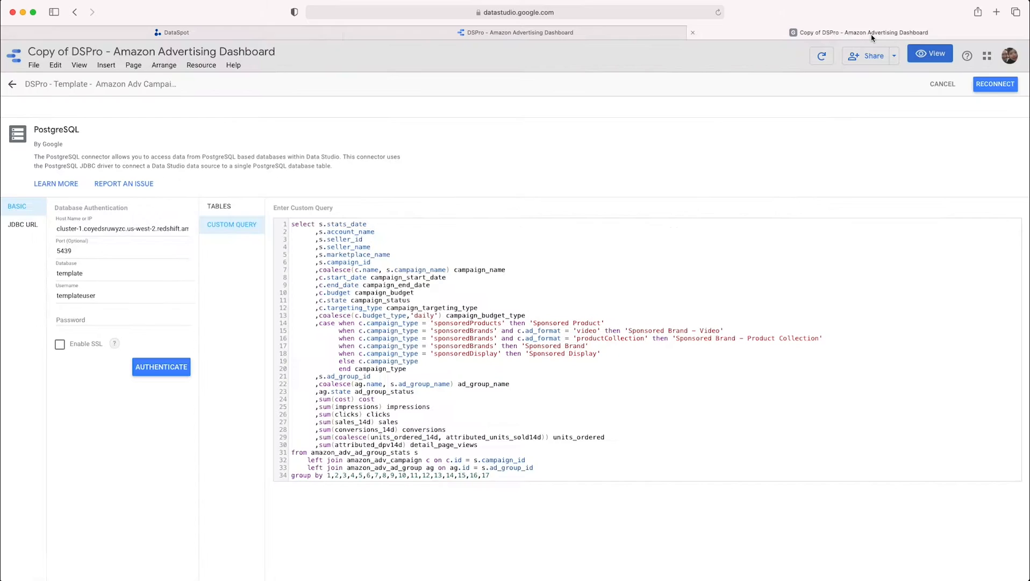
{"action": "triple_click", "coordinate": [106, 231]}
{"action": "key", "text": "super+v"}
- Set the connection's database to nicdb, copied from the Data Spot Pro database details
{"action": "left_click", "coordinate": [293, 37]}
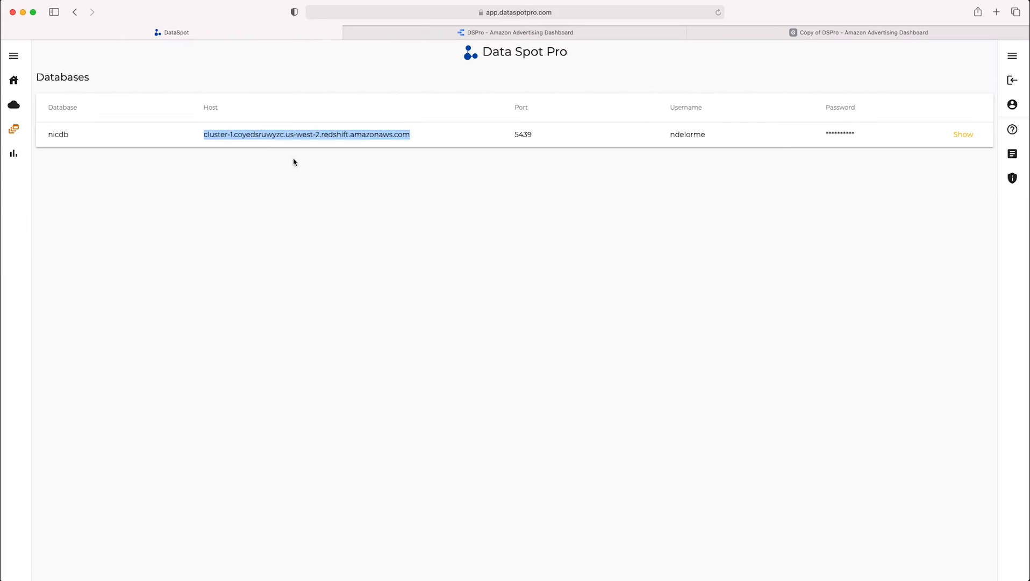
{"action": "double_click", "coordinate": [57, 134]}
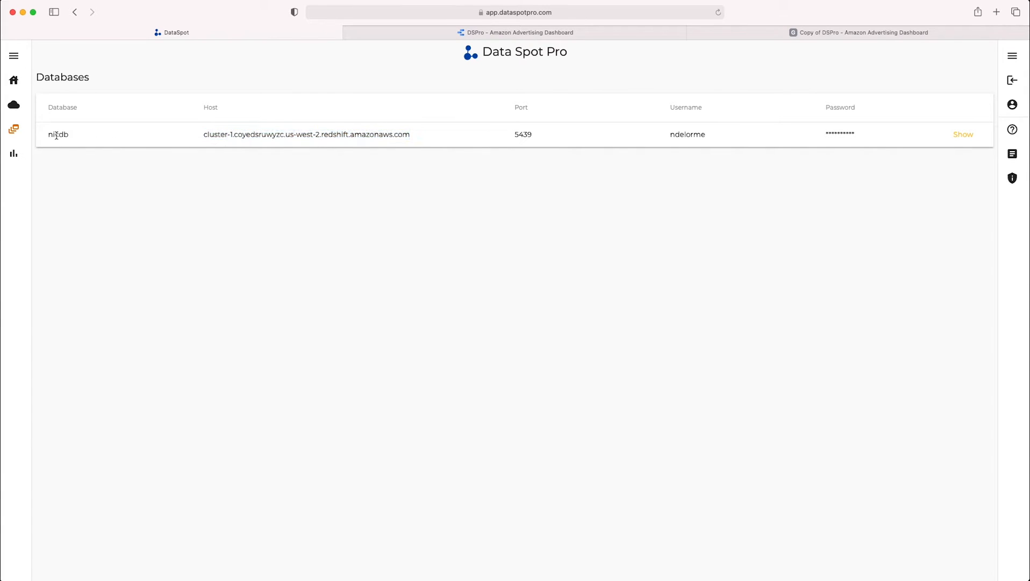
{"action": "left_click", "coordinate": [894, 33]}
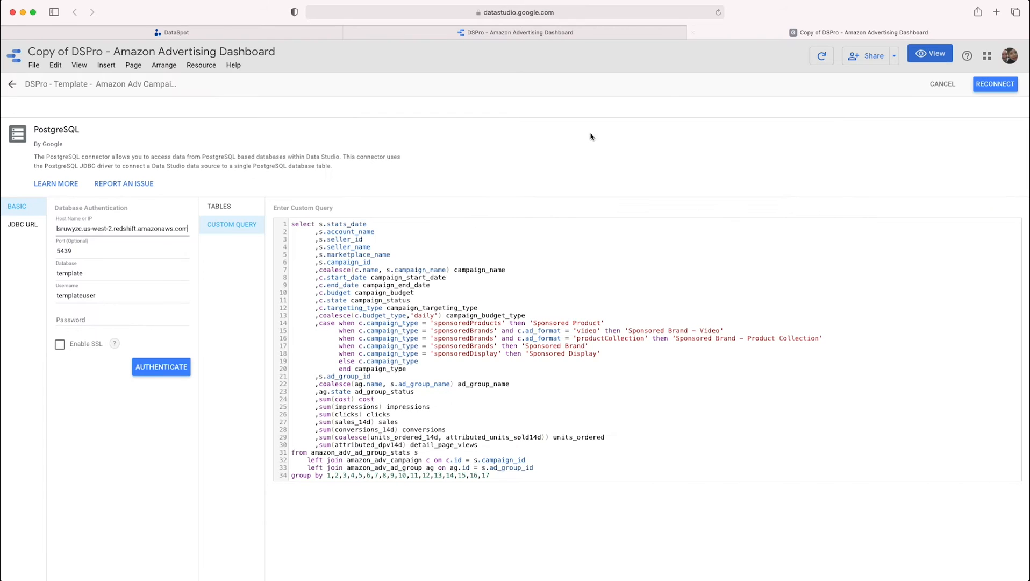
{"action": "double_click", "coordinate": [72, 273]}
{"action": "key", "text": "super+v"}
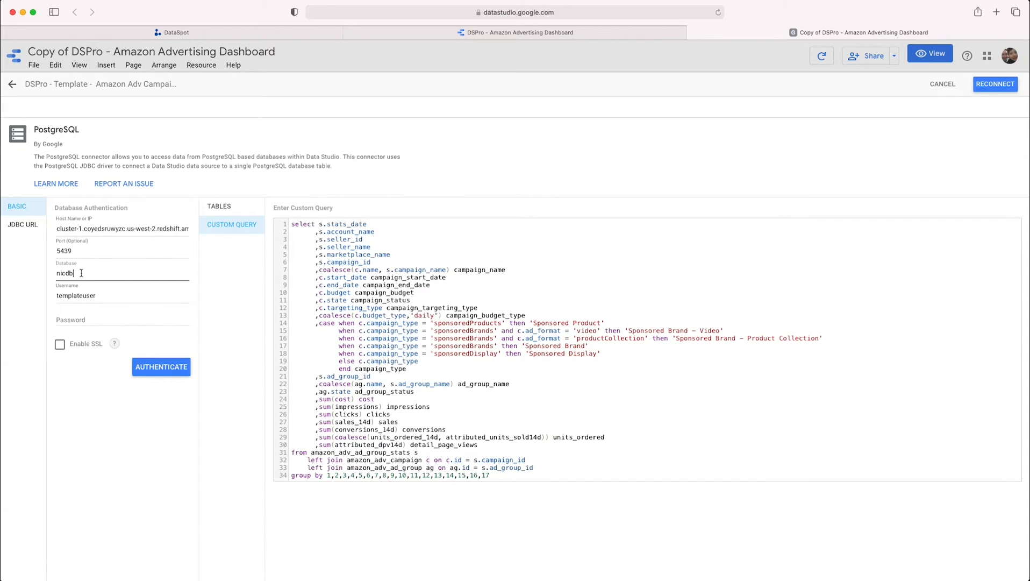
- Replace the connection's username with the database username copied from Data Spot Pro
{"action": "left_click", "coordinate": [223, 33]}
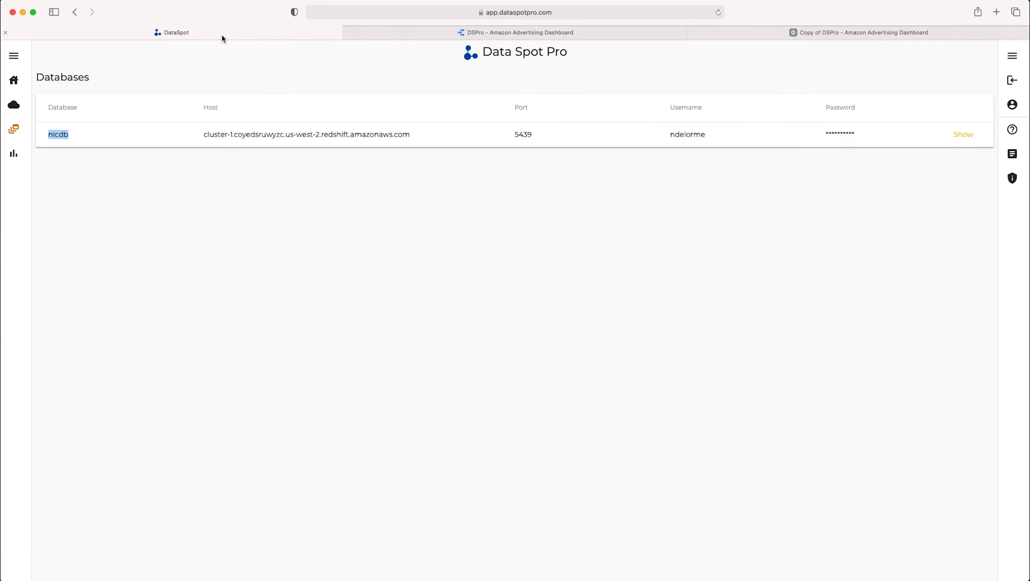
{"action": "double_click", "coordinate": [699, 134]}
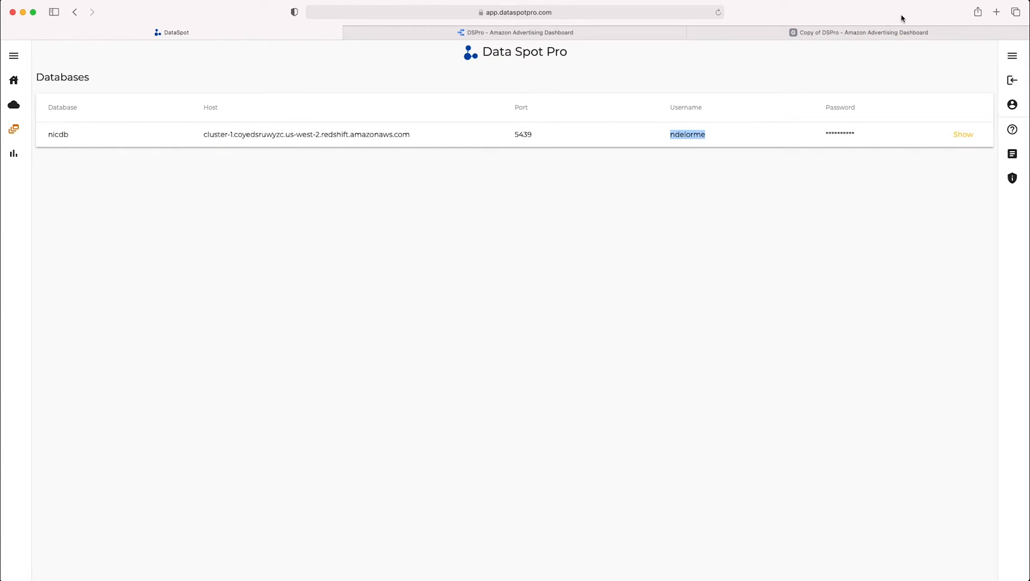
{"action": "left_click", "coordinate": [894, 32]}
{"action": "double_click", "coordinate": [92, 293]}
{"action": "key", "text": "super+v"}
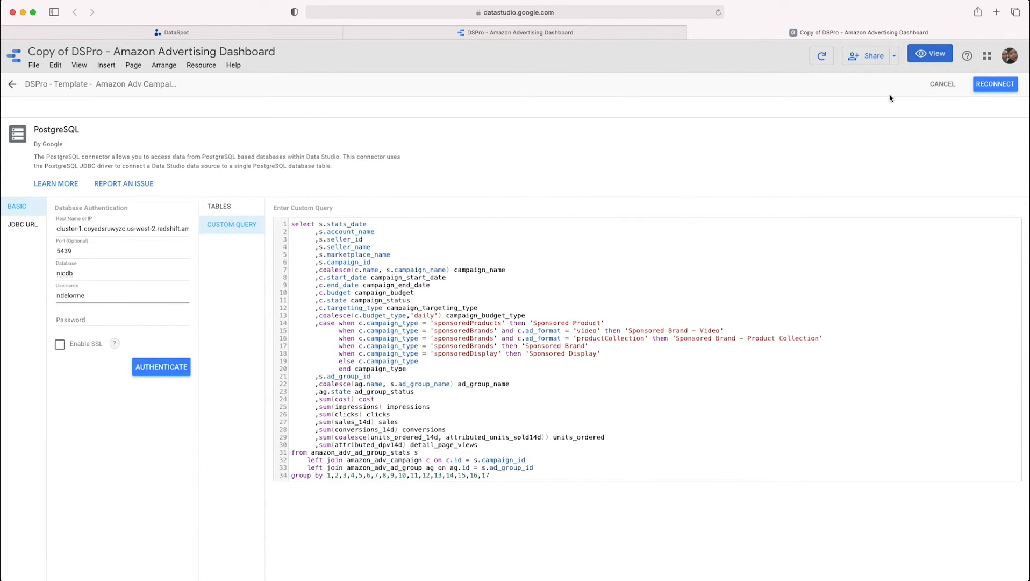
- Reveal the database password in Data Spot Pro, paste it into the Data Studio connection's password field and authenticate
{"action": "left_click", "coordinate": [243, 33]}
{"action": "left_click", "coordinate": [956, 139]}
{"action": "double_click", "coordinate": [853, 134]}
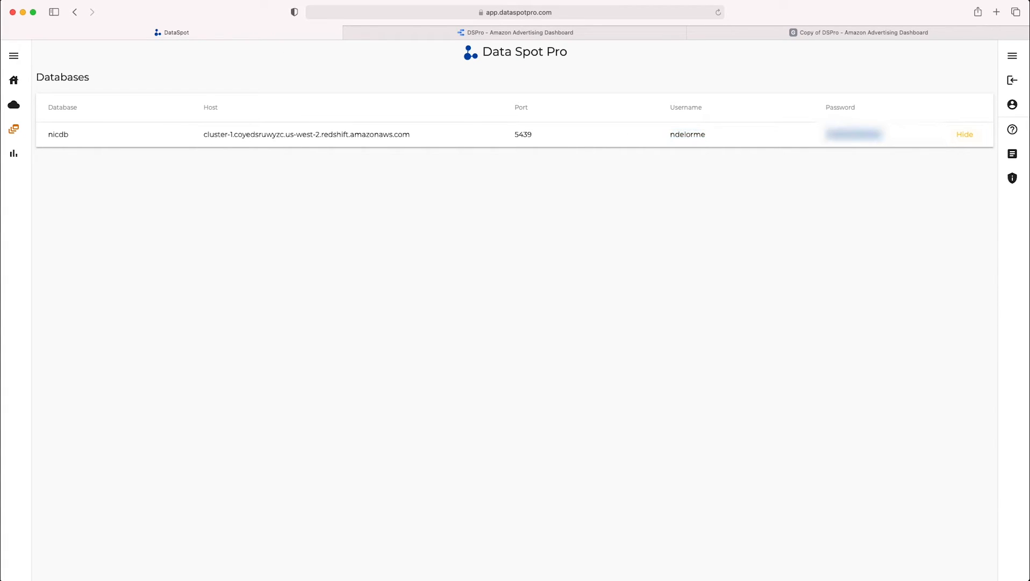
{"action": "left_click", "coordinate": [862, 34]}
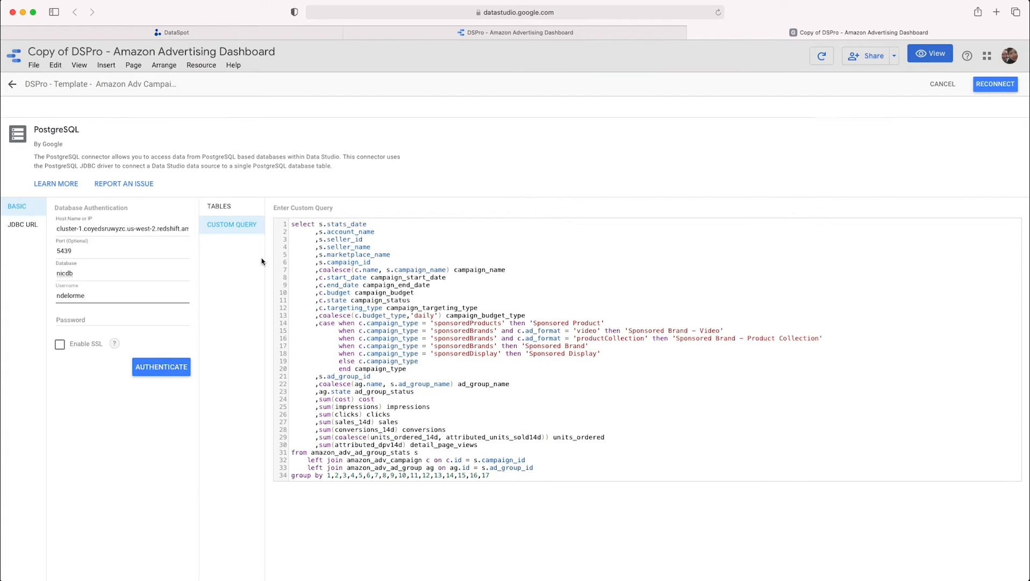
{"action": "left_click", "coordinate": [102, 317]}
{"action": "key", "text": "super+v"}
{"action": "left_click", "coordinate": [157, 363]}
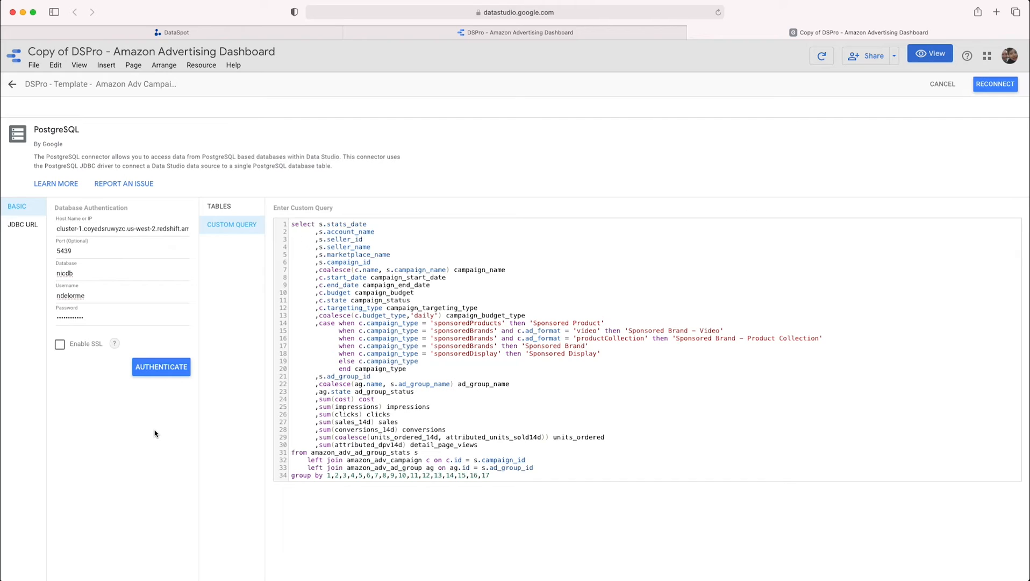
- Reconnect the data source, apply the connection changes, and return to the copied dashboard to review its campaign table
{"action": "left_click", "coordinate": [999, 88]}
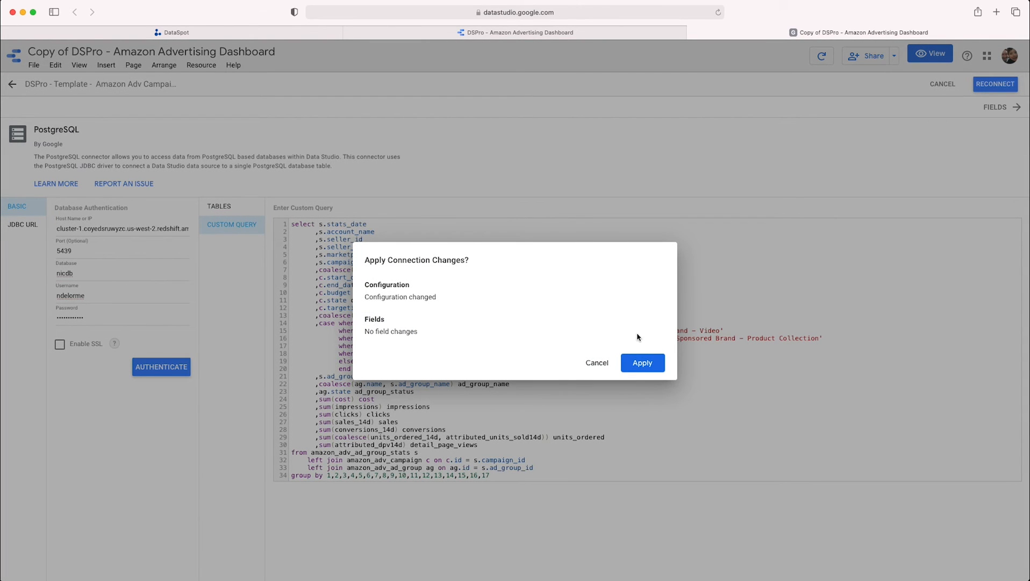
{"action": "left_click", "coordinate": [641, 364]}
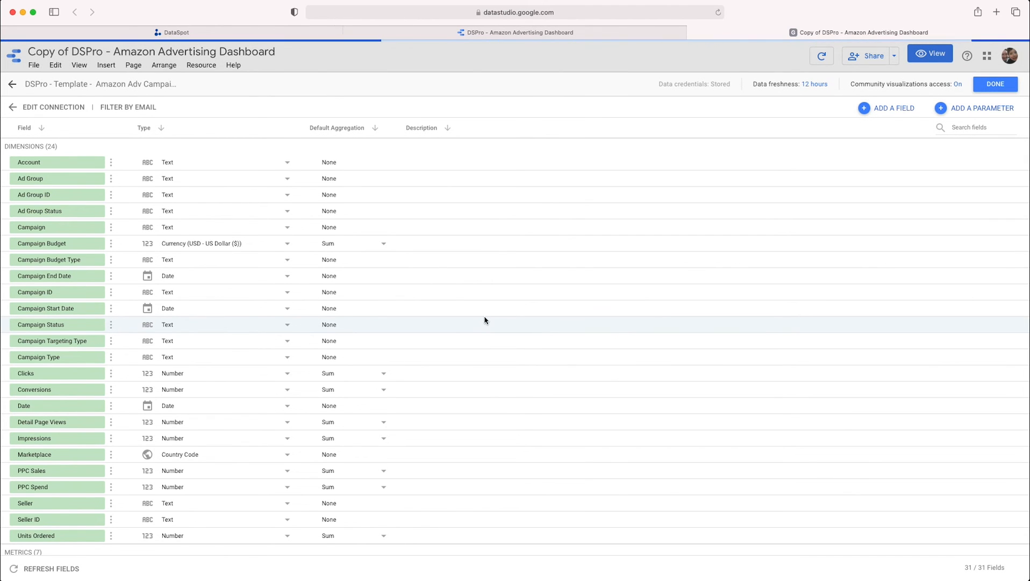
{"action": "left_click", "coordinate": [503, 272]}
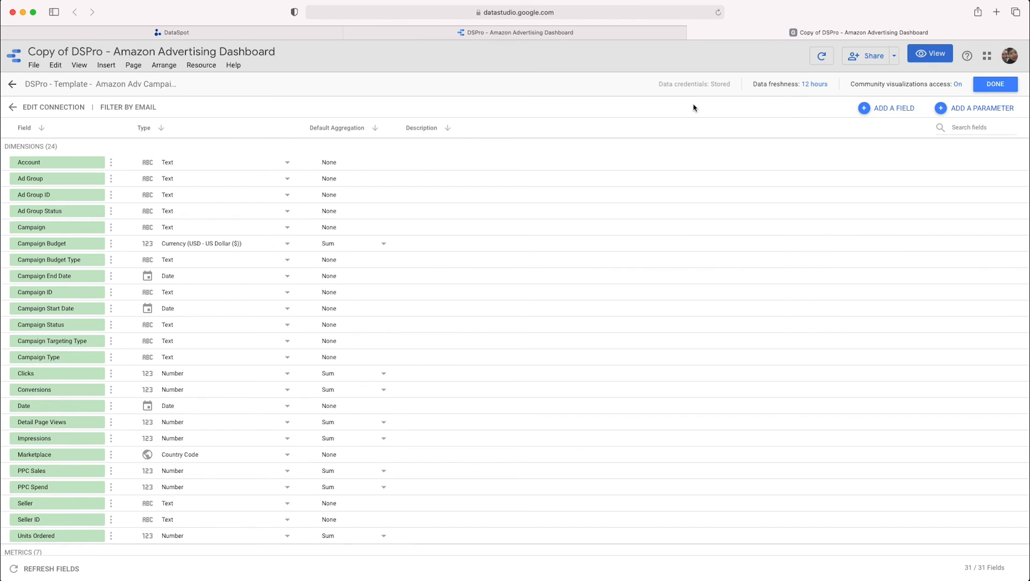
{"action": "left_click", "coordinate": [995, 87]}
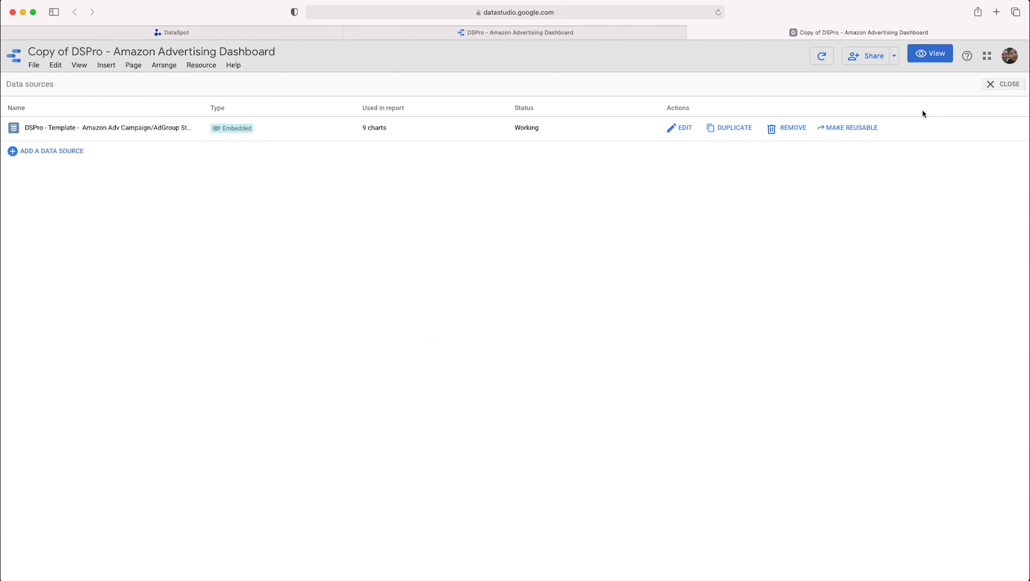
{"action": "left_click", "coordinate": [1005, 86]}
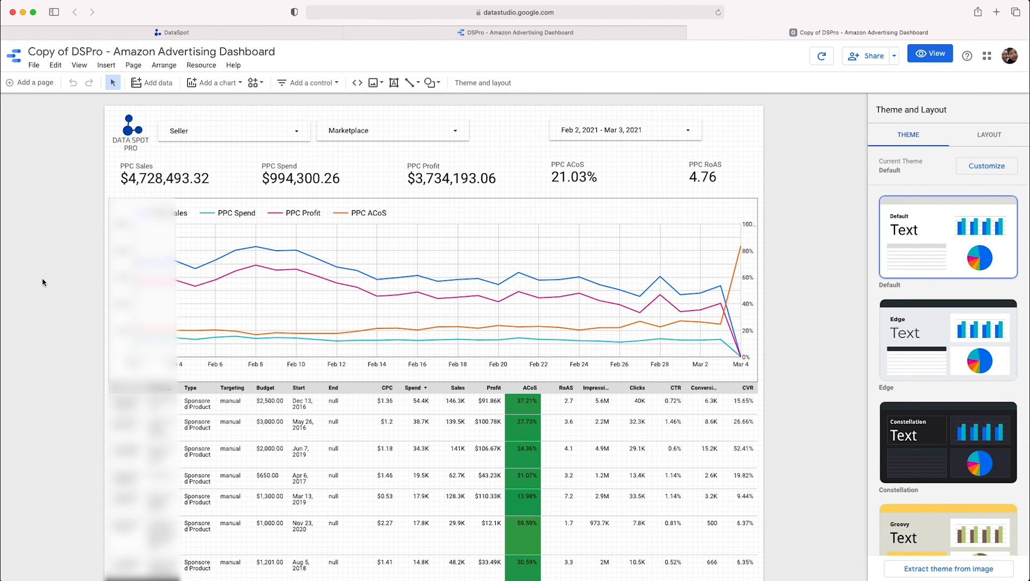
{"action": "scroll", "coordinate": [215, 284], "scroll_direction": "down", "scroll_amount": 5}
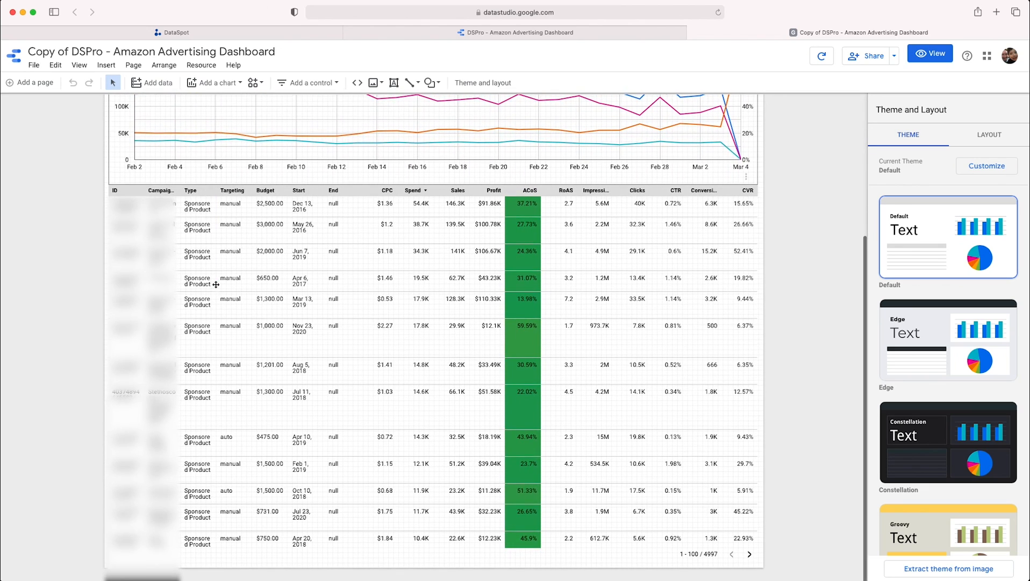